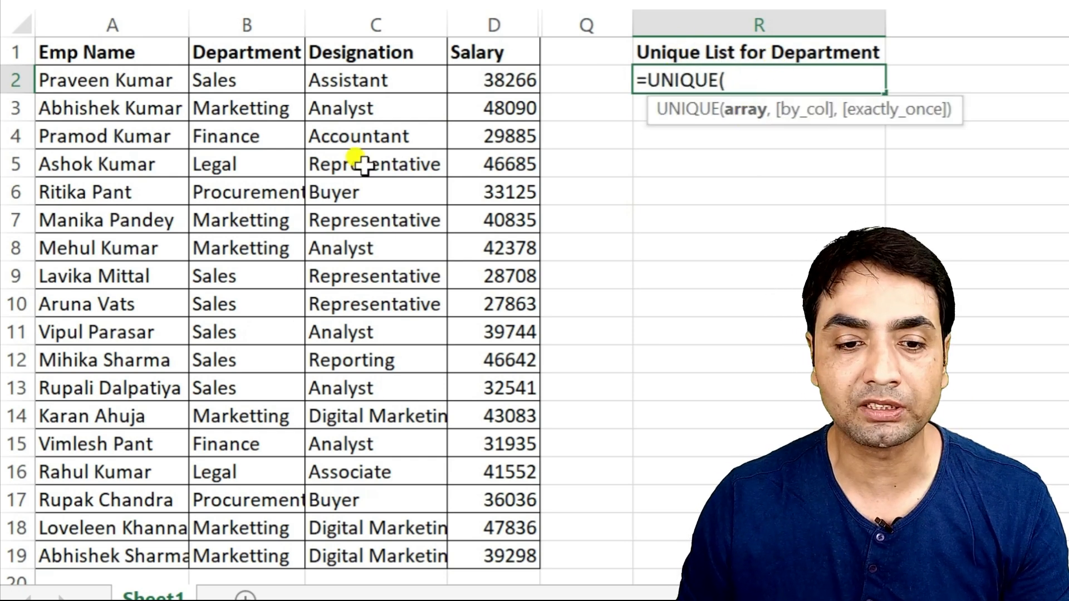
- Complete the UNIQUE formula in R2 using the Department range B2:B19
left_click(246, 74)
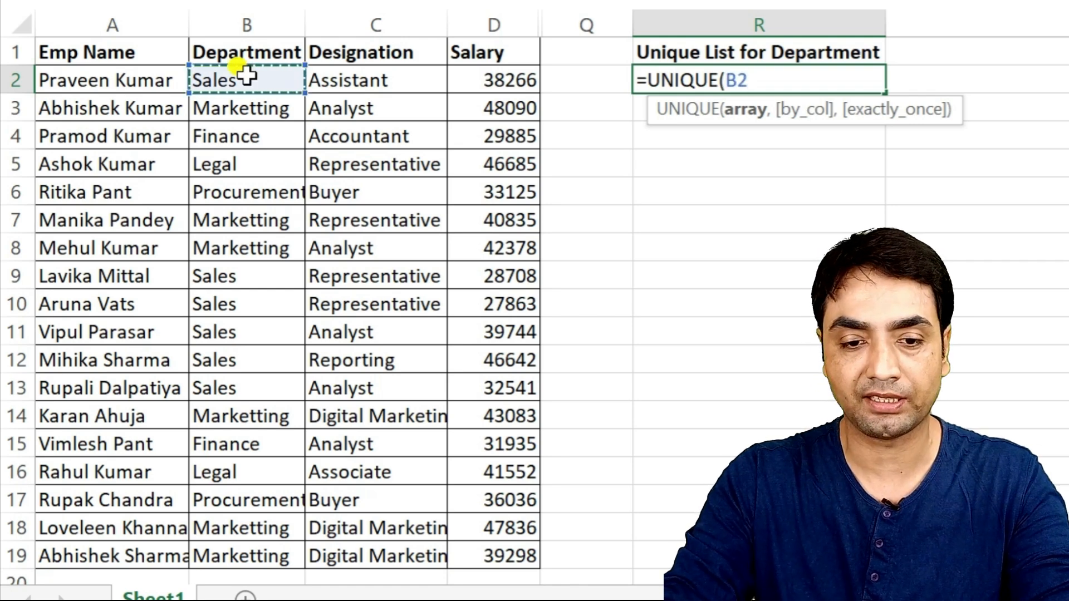
key("ctrl+shift+Down")
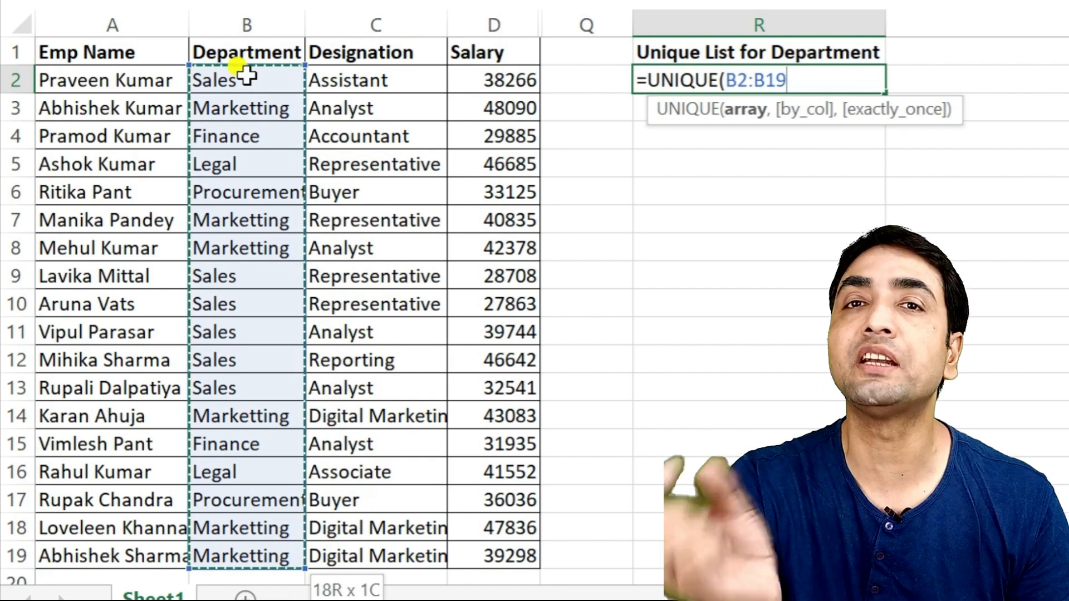
type(")")
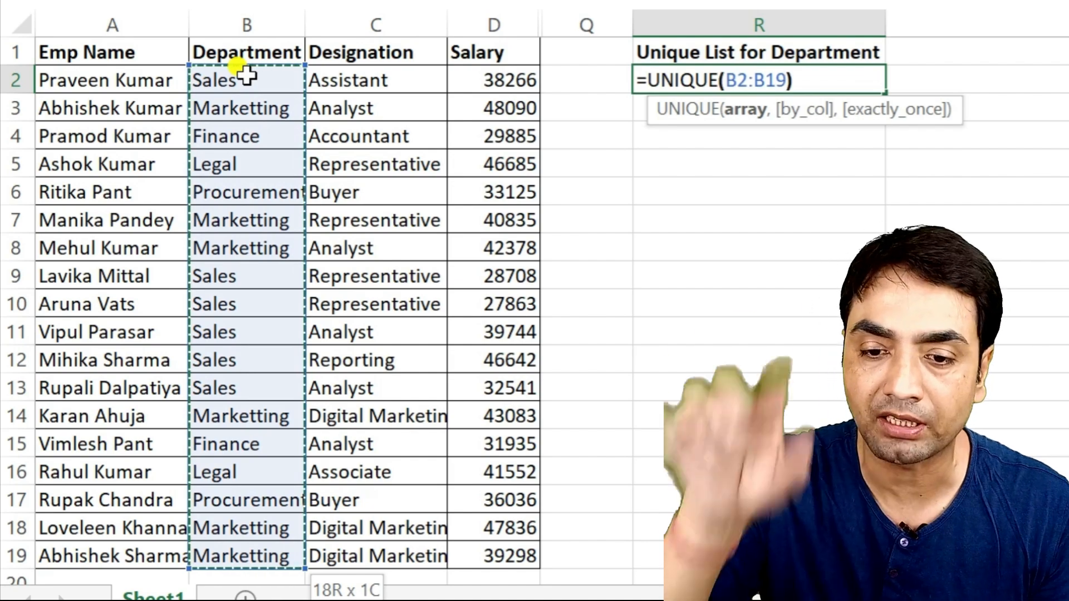
key("Return")
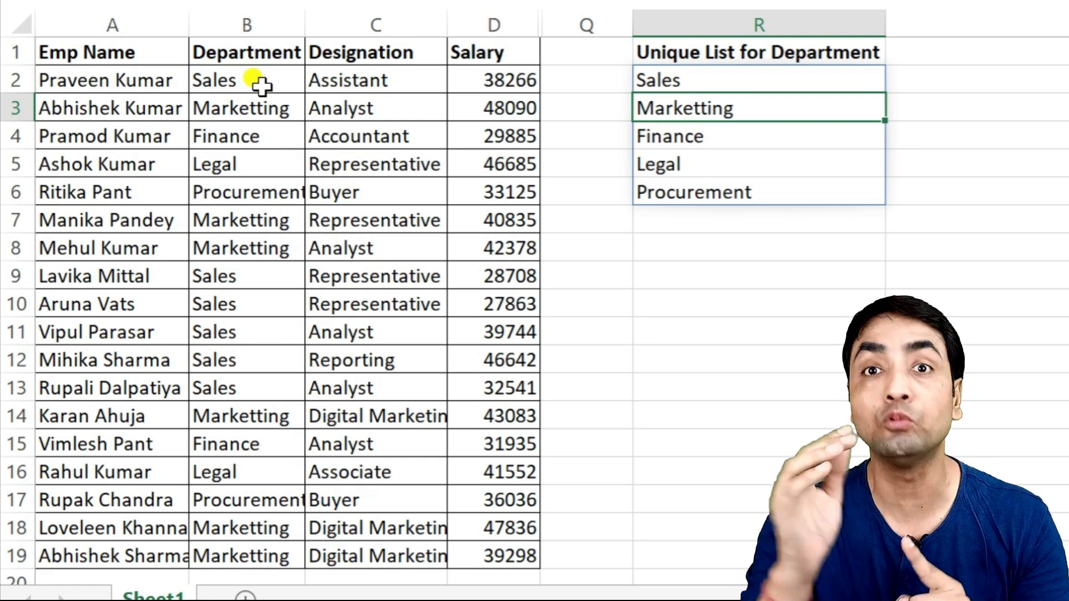
- Clear the unique department list in R2:R6 and enter "new data" in cell R5
left_click(668, 78)
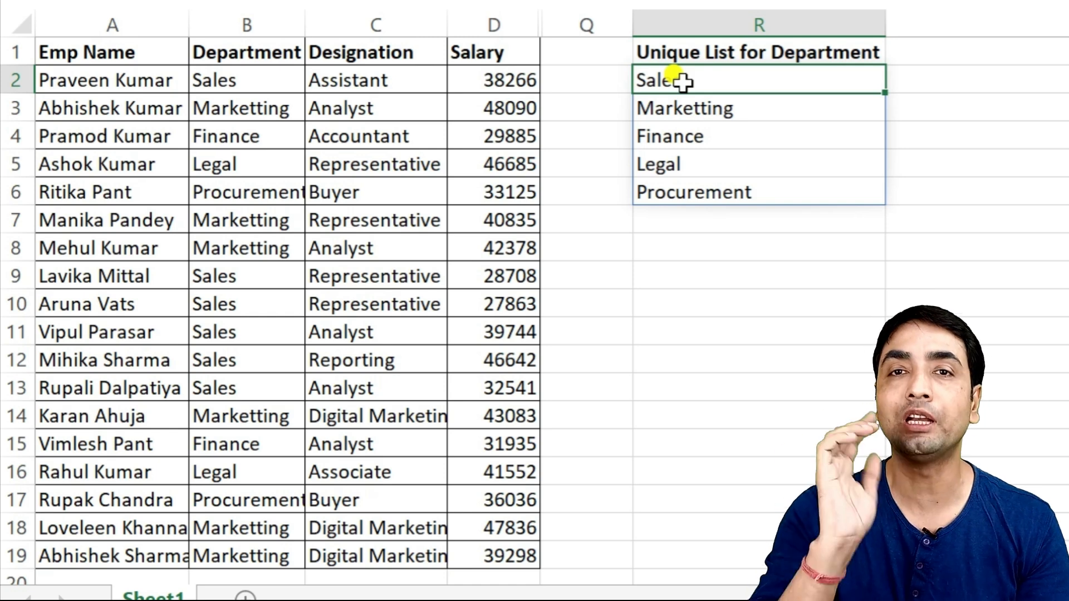
left_click_drag(680, 79, 716, 192)
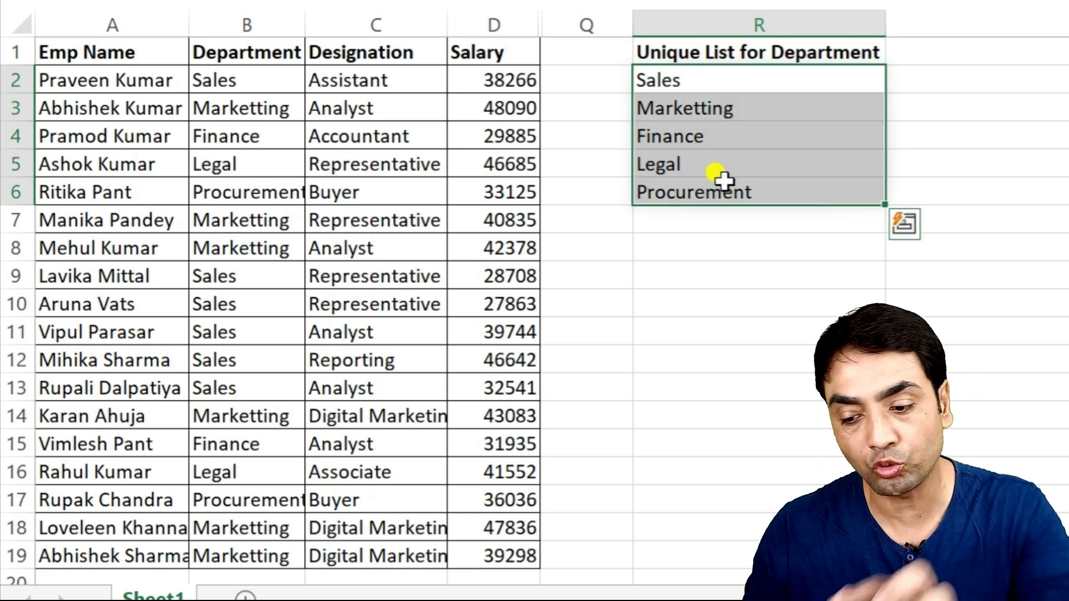
key("Delete")
left_click(715, 171)
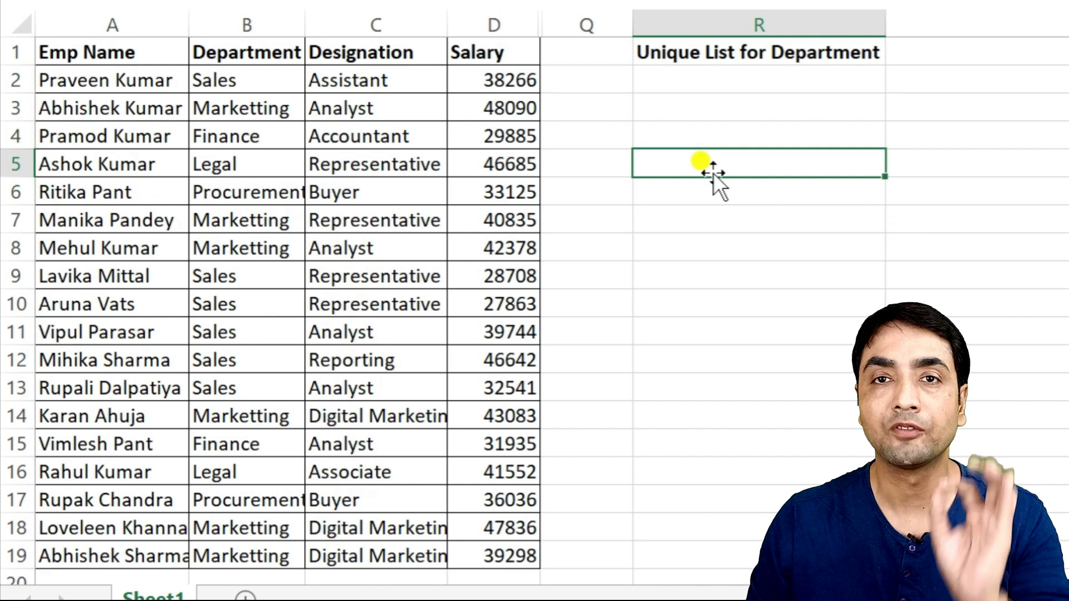
type("new data")
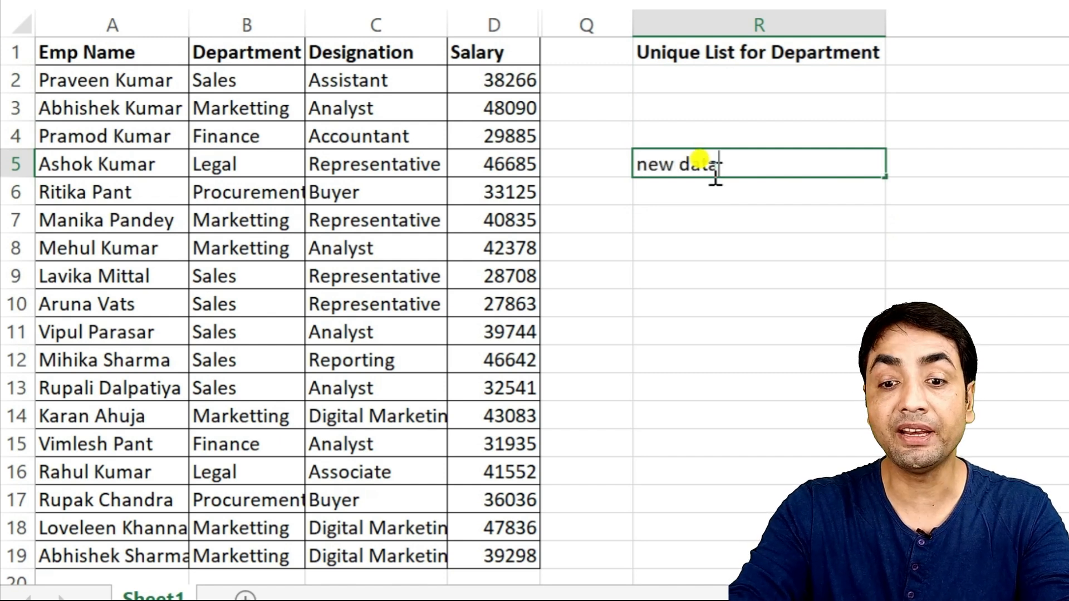
key("Return")
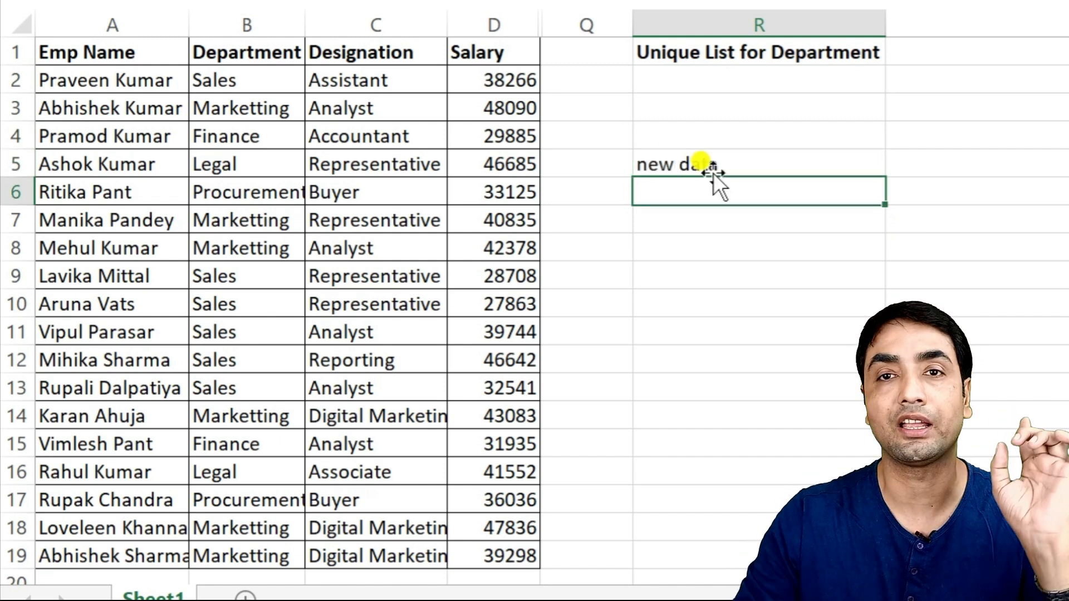
- Enter =UNIQUE(B2:B19) in R2 above the "new data" cell, then reopen the formula to inspect its spill range
left_click(732, 82)
type("=uniq")
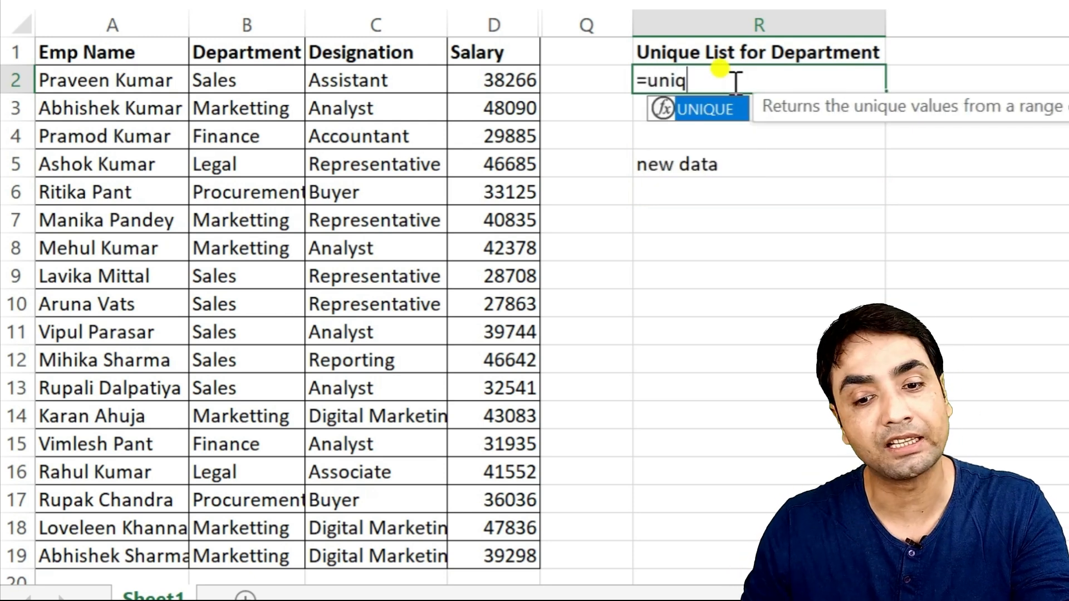
key("Tab")
left_click(245, 84)
key("ctrl+shift+Down")
type(")")
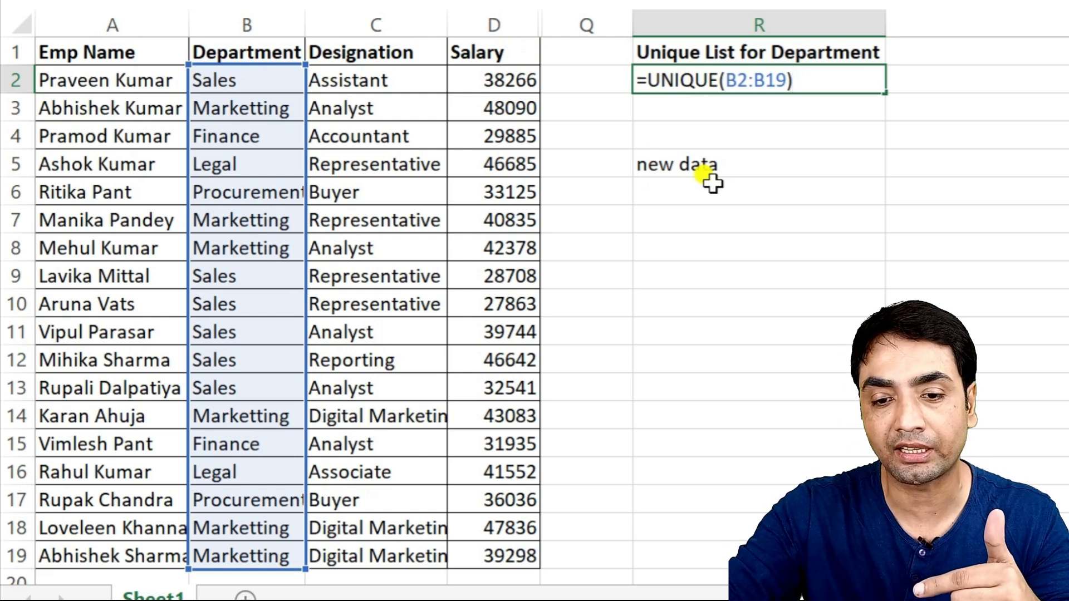
key("Return")
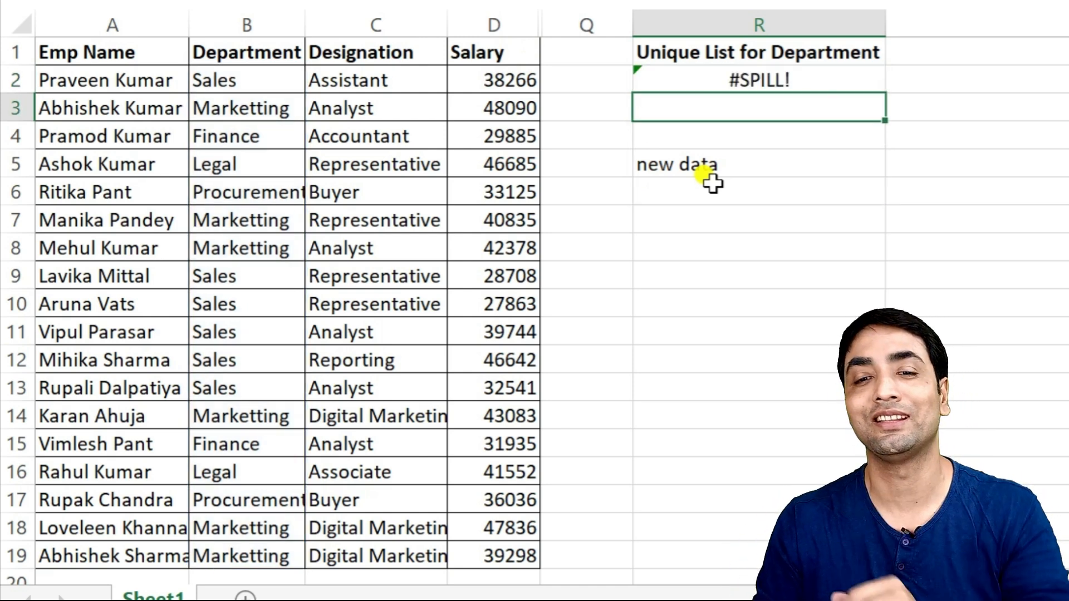
double_click(819, 82)
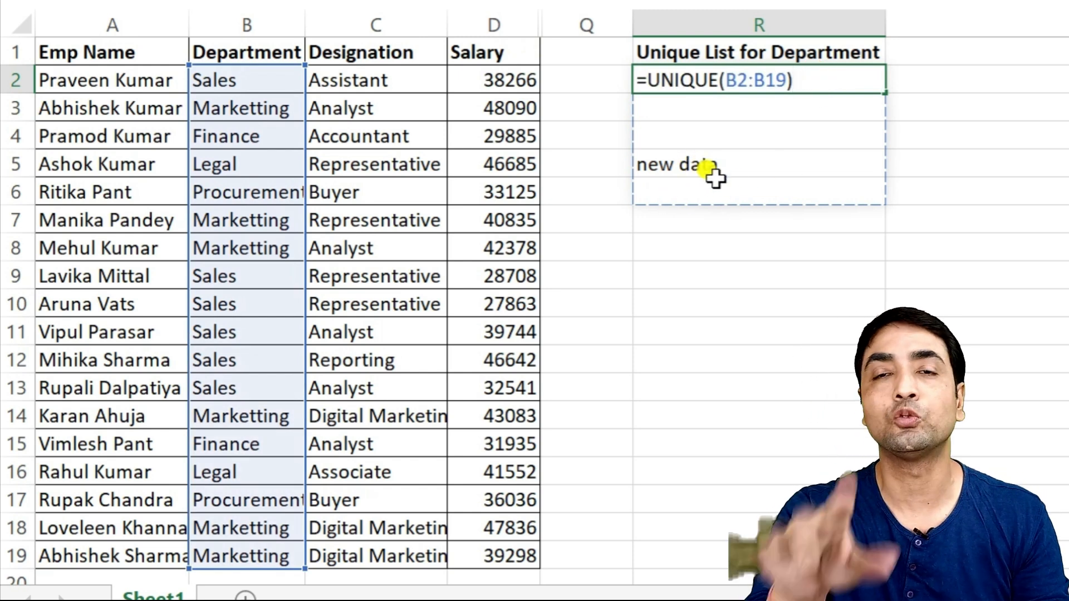
- Enter =UNIQUE(B2:C19) in R2 under the "Unique List for Department & Designation" heading
left_click(721, 75)
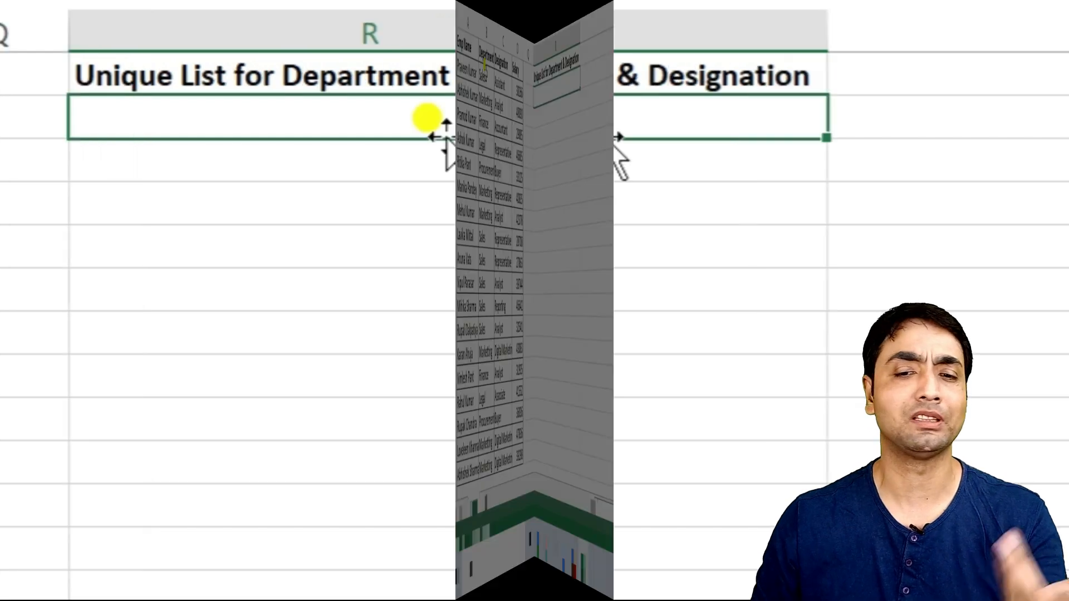
type("=uniq")
key("Tab")
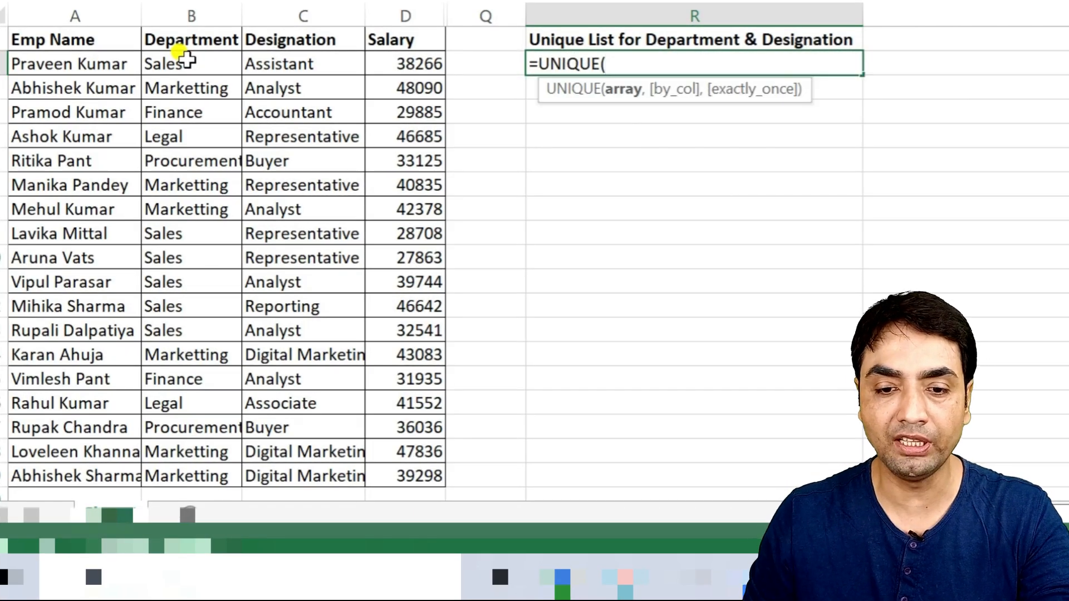
left_click(178, 64)
key("shift+Right")
key("shift+Right")
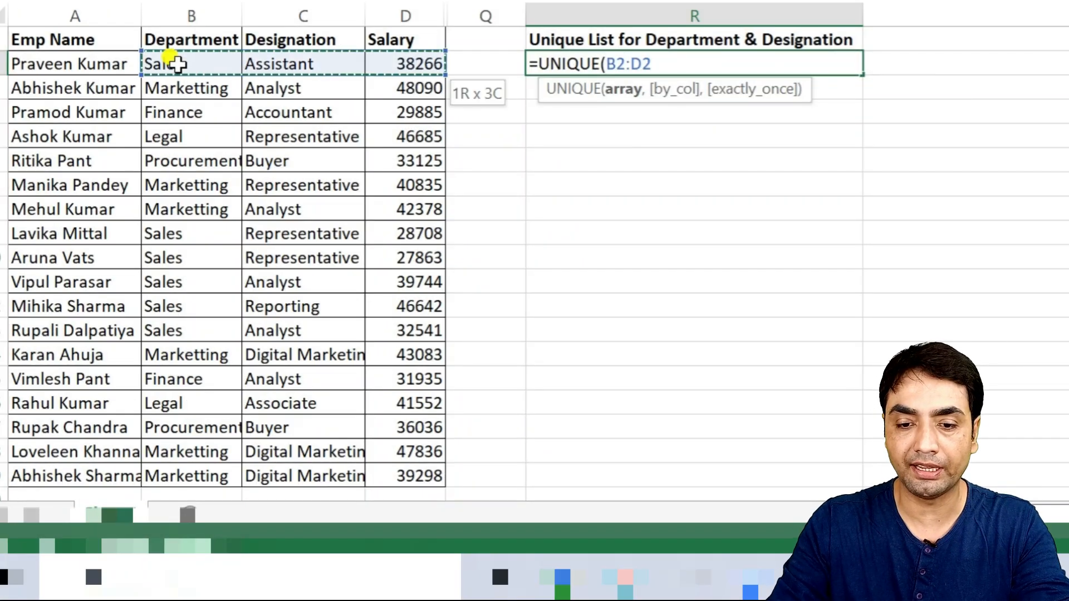
key("shift+Left")
key("ctrl+shift+Down")
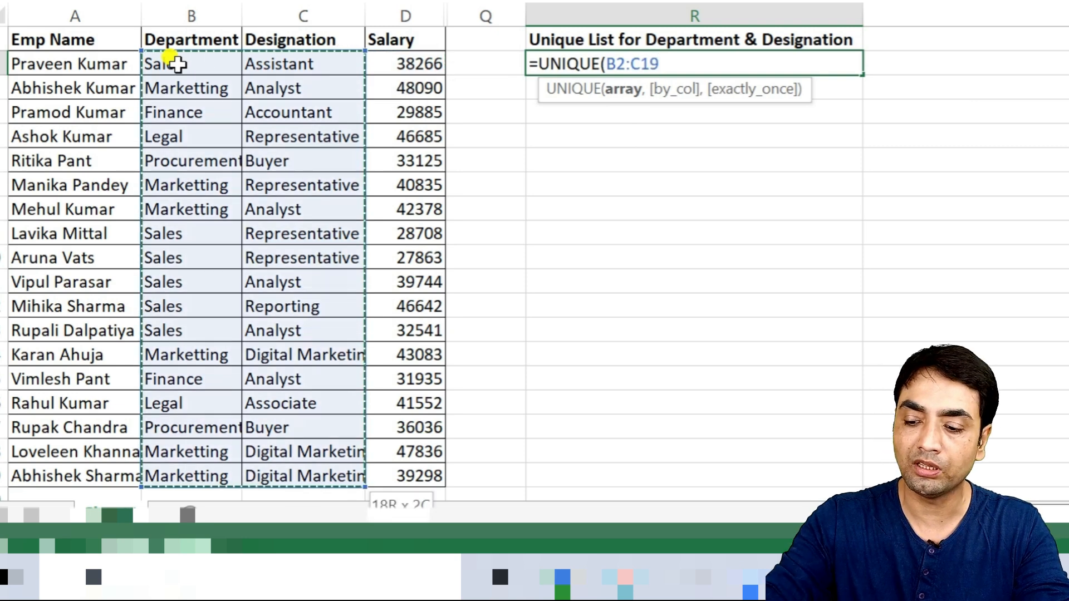
type(")")
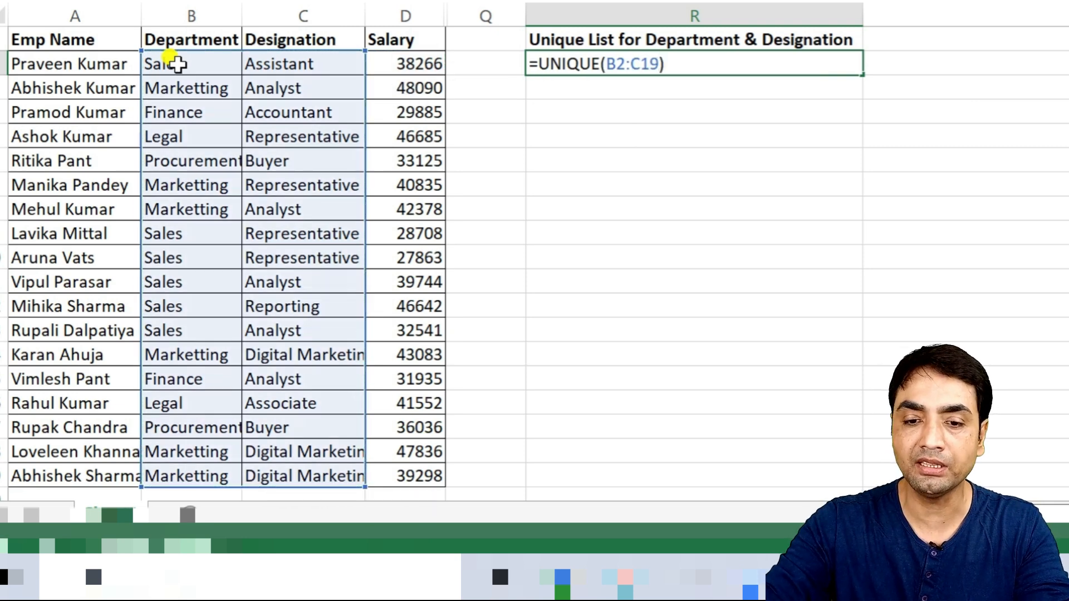
key("Return")
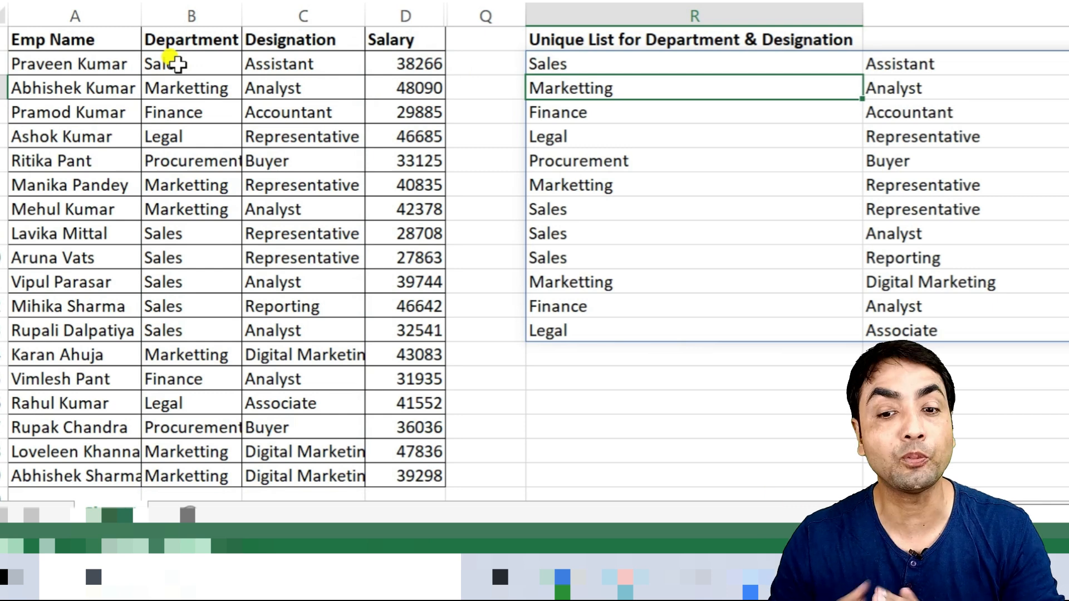
- Wrap the unique department and designation formula in SORT so it reads =SORT(UNIQUE(B2:C19))
double_click(568, 64)
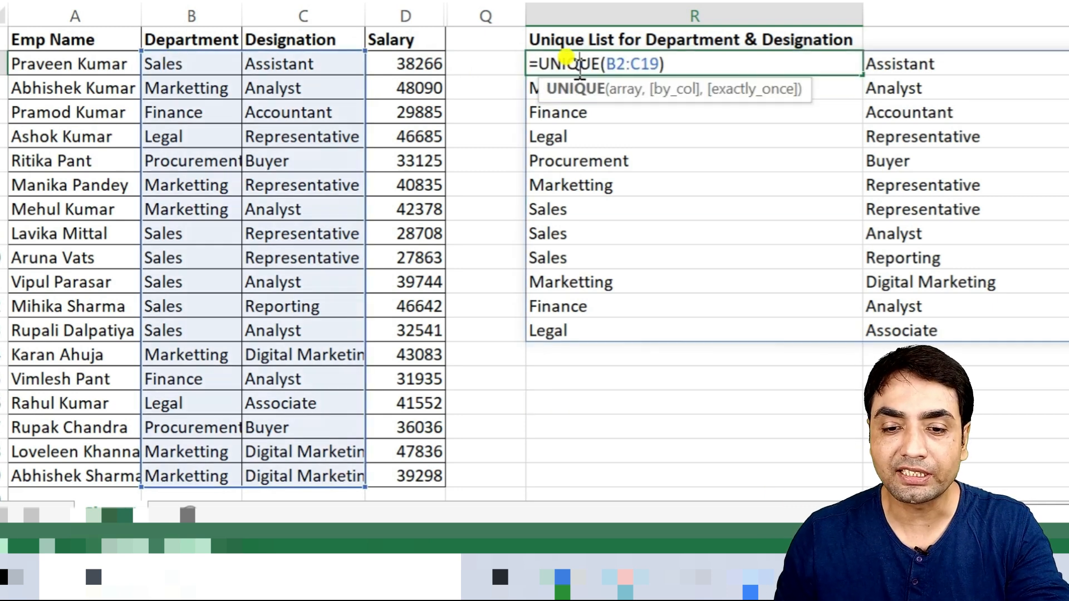
left_click(537, 62)
type("sor")
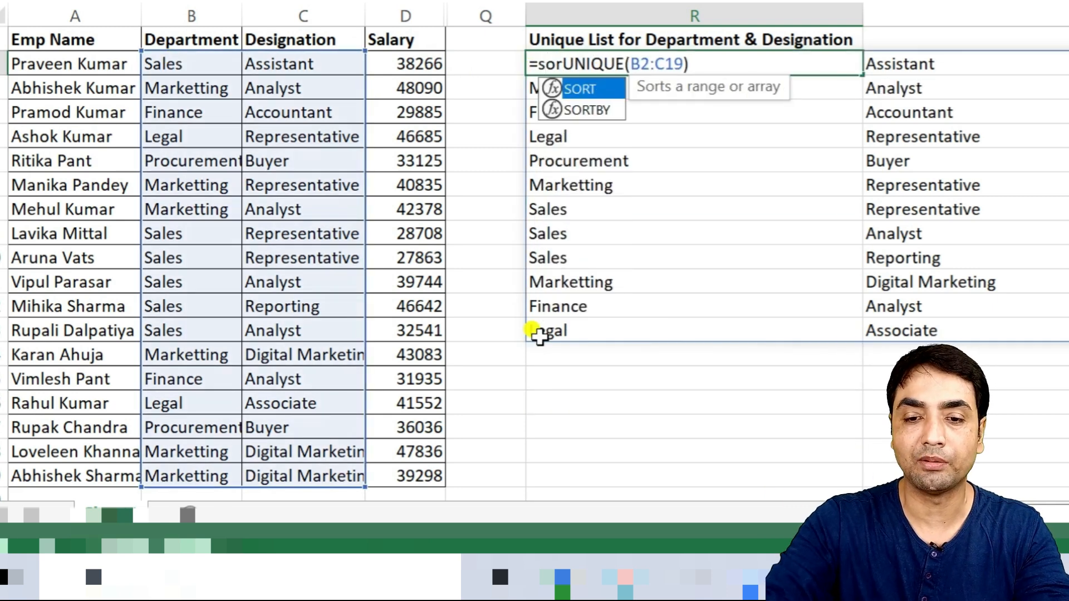
type("t")
key("Tab")
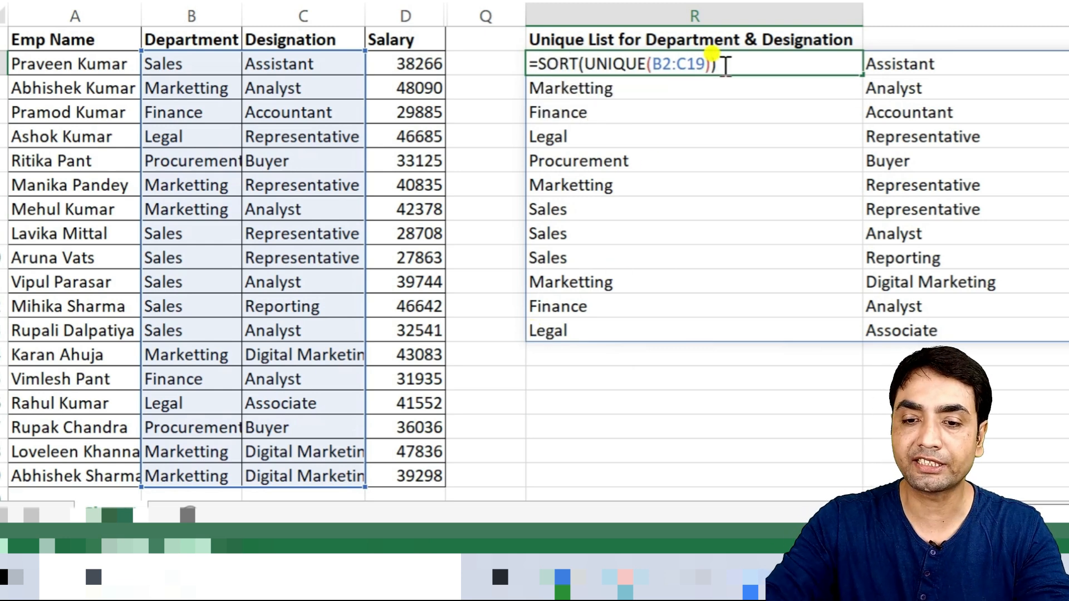
type(")")
key("Return")
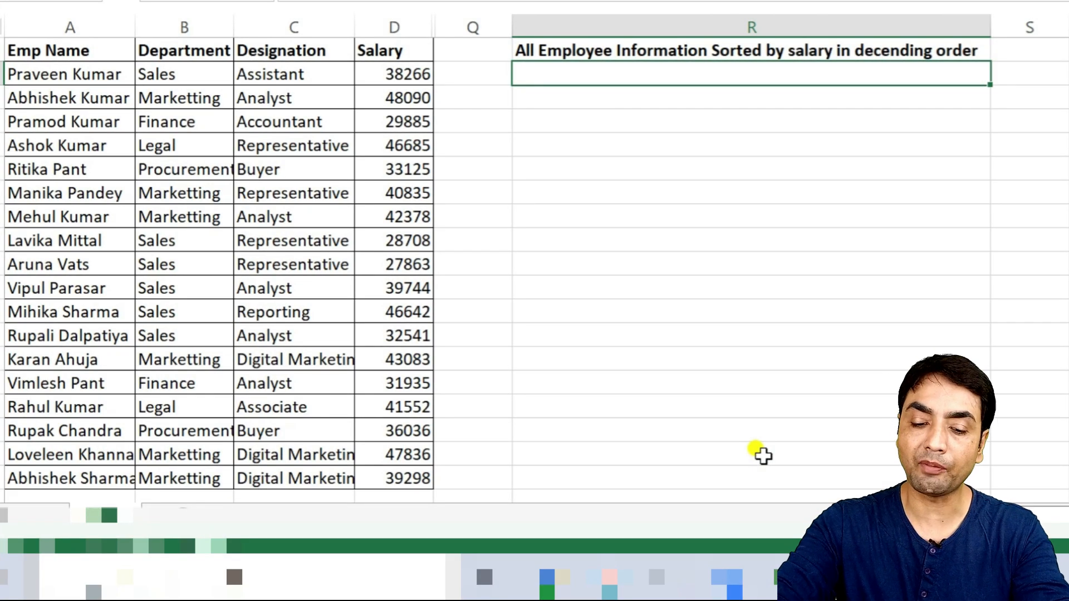
- Start a SORT formula under the "All Employee Information Sorted by salary in decending order" heading with A2:D19 as its array
type("=so")
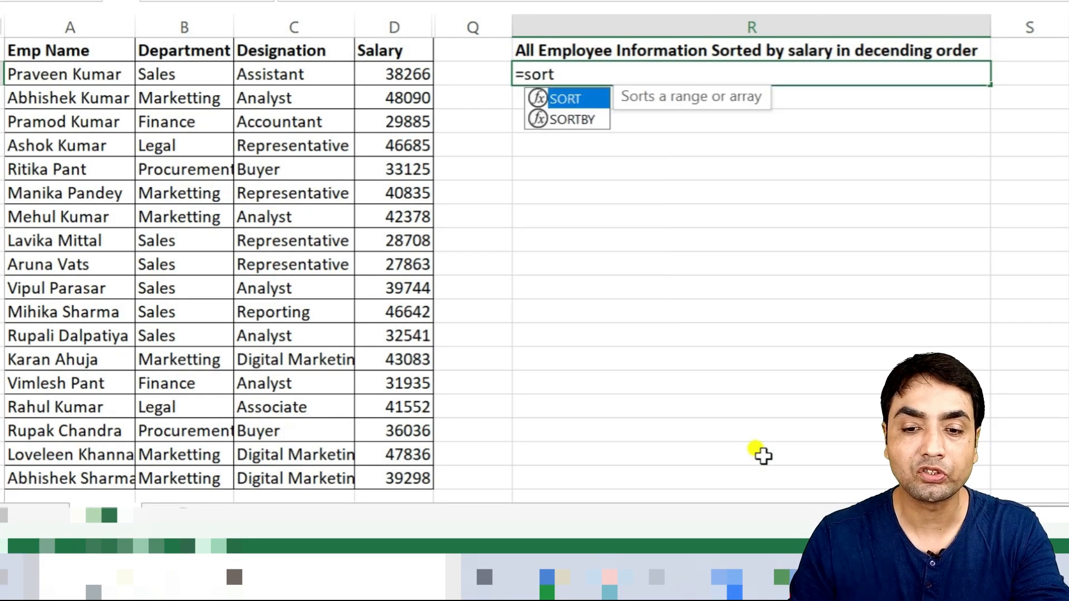
type("rt")
key("Tab")
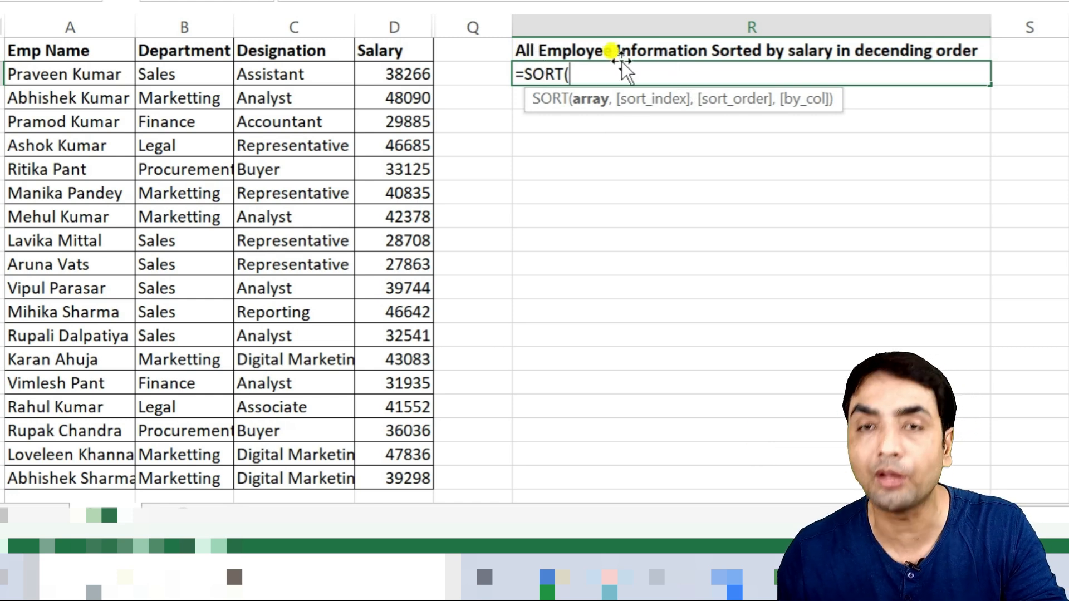
left_click(95, 73)
key("ctrl+shift+Right")
key("ctrl+shift+Down")
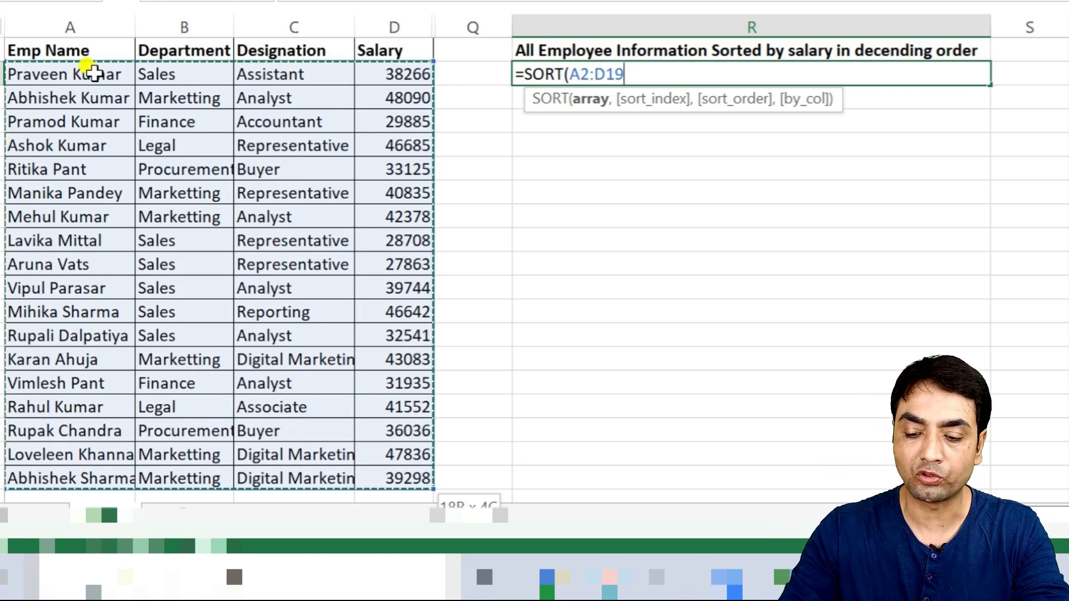
- Complete the SORT formula with sort index 4 and descending order, giving =SORT(A2:D19,4,-1)
type(",")
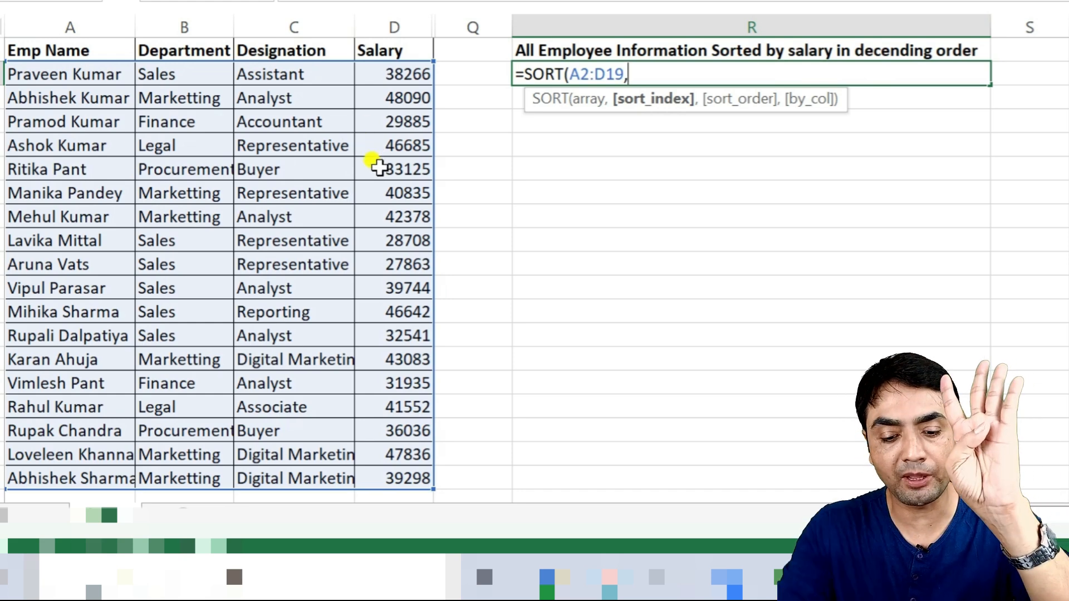
type("4")
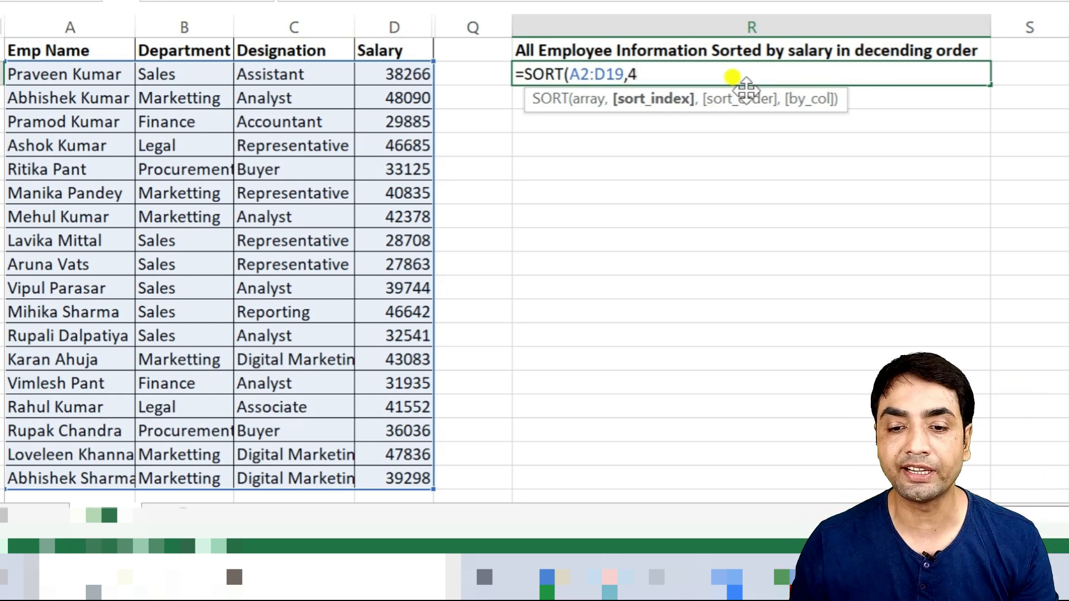
type(",")
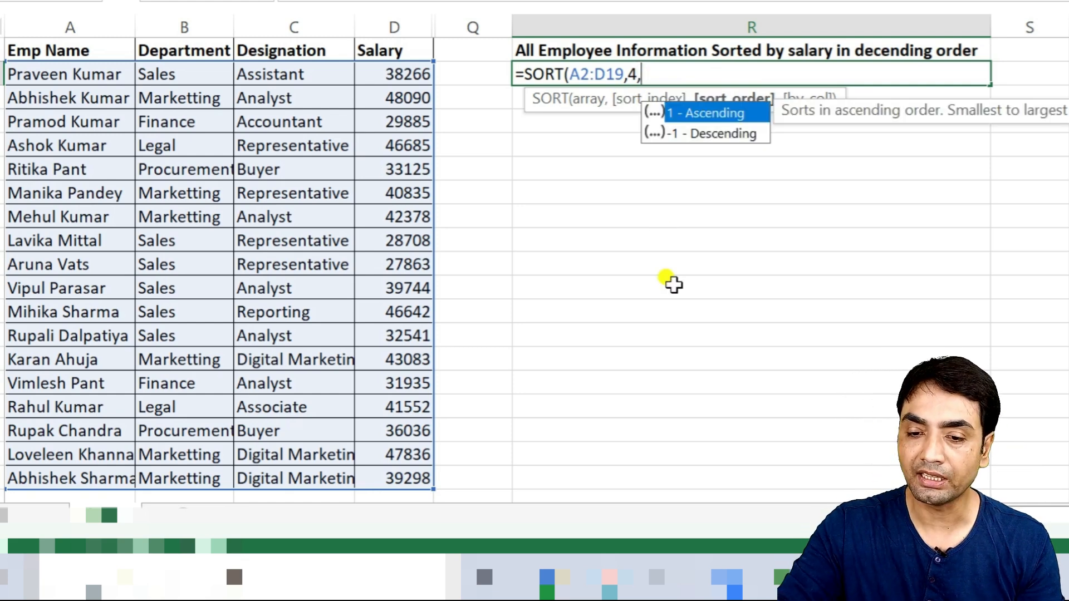
key("Down")
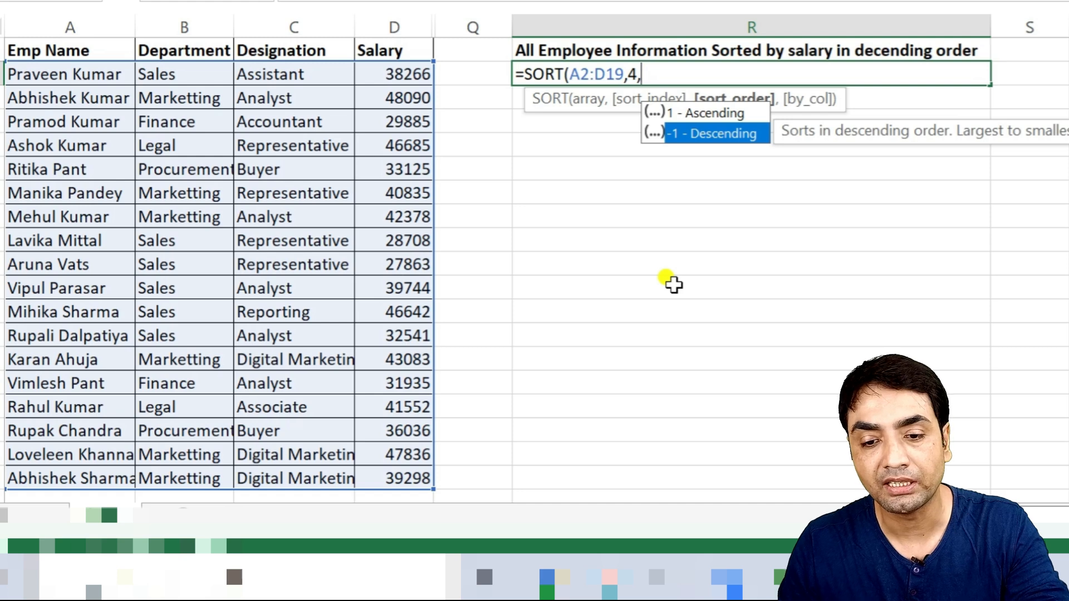
key("Tab")
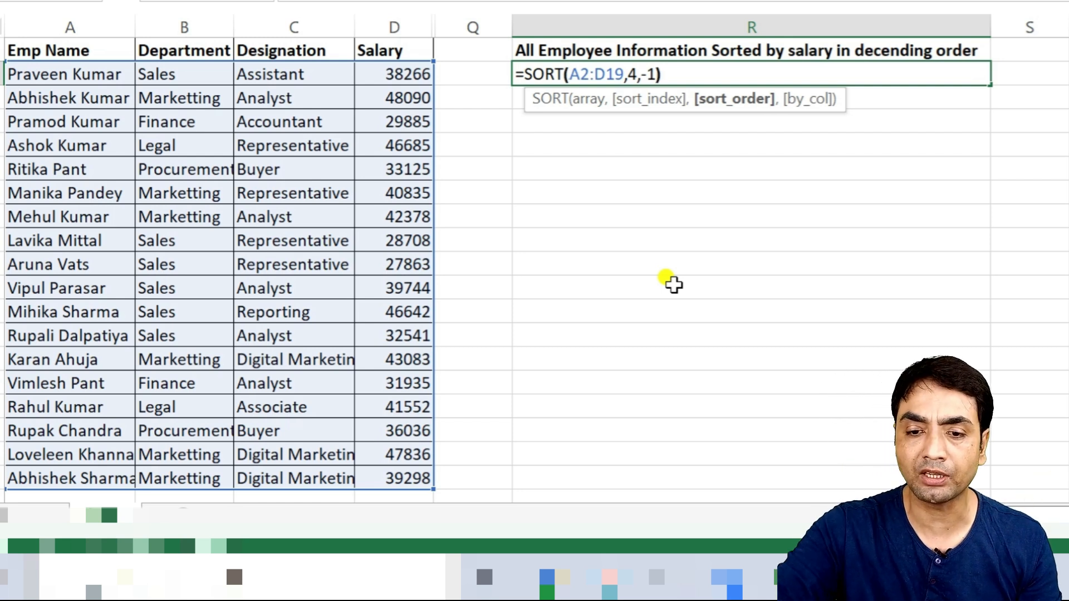
type(")")
key("Return")
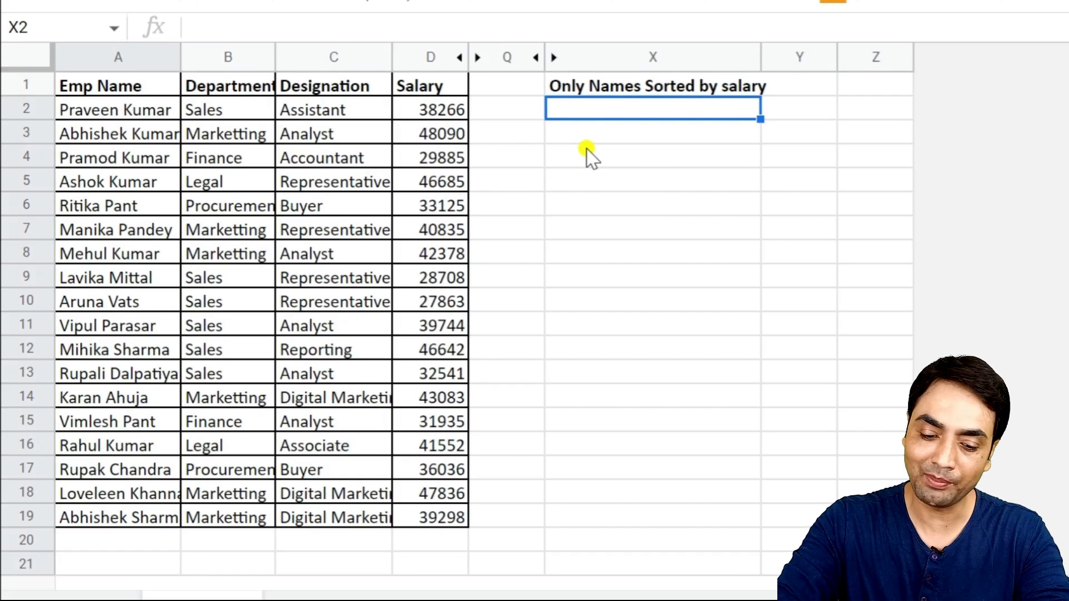
- Start a SORT formula in X2 under the "Only Names Sorted by salary" heading with A2:A30 as its range
type("=SORT")
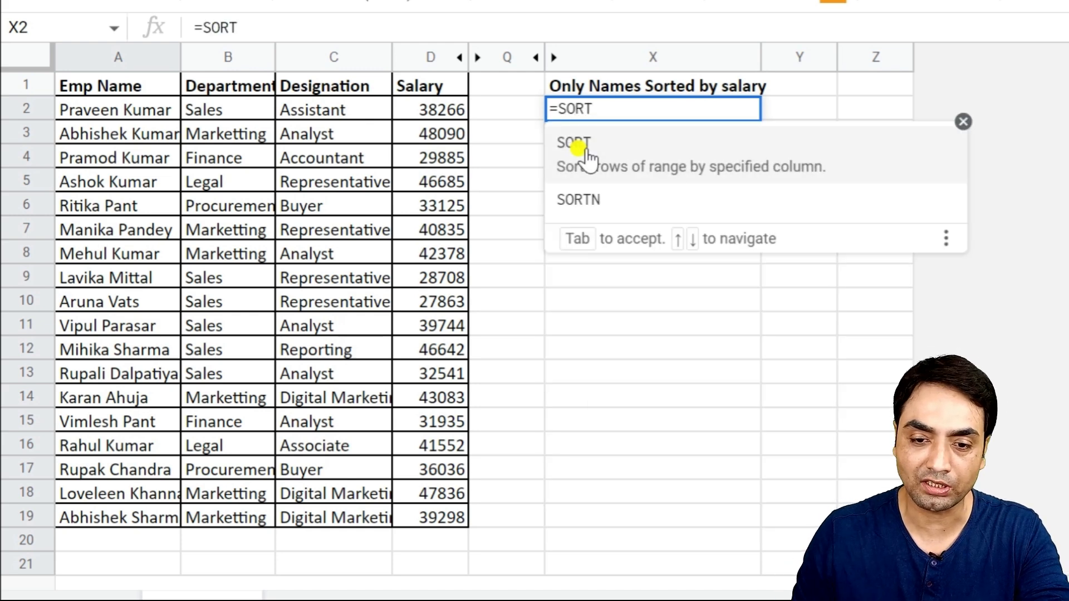
left_click(585, 159)
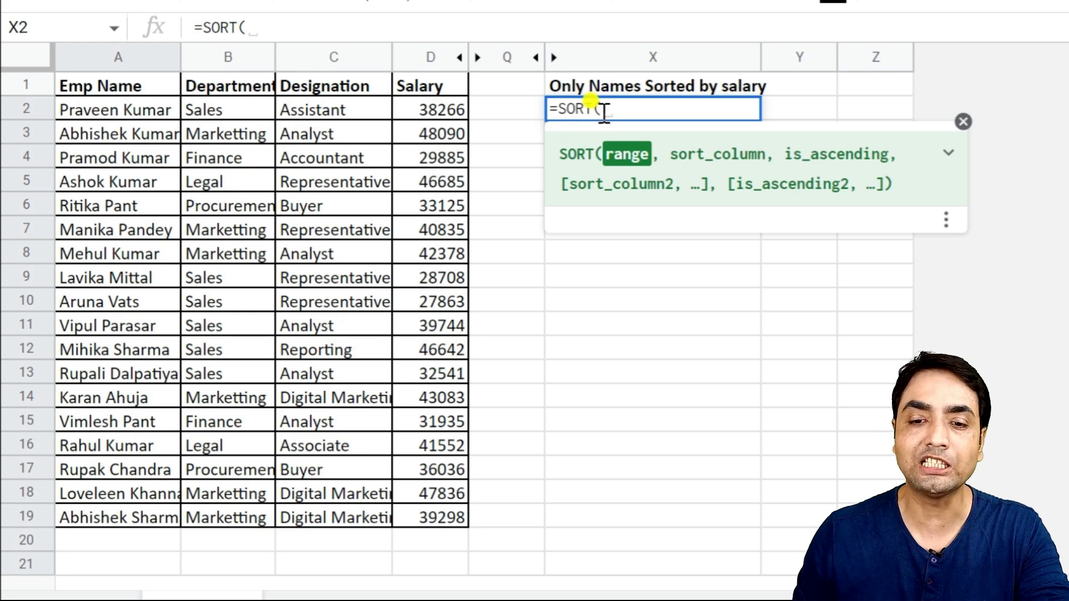
left_click(101, 112)
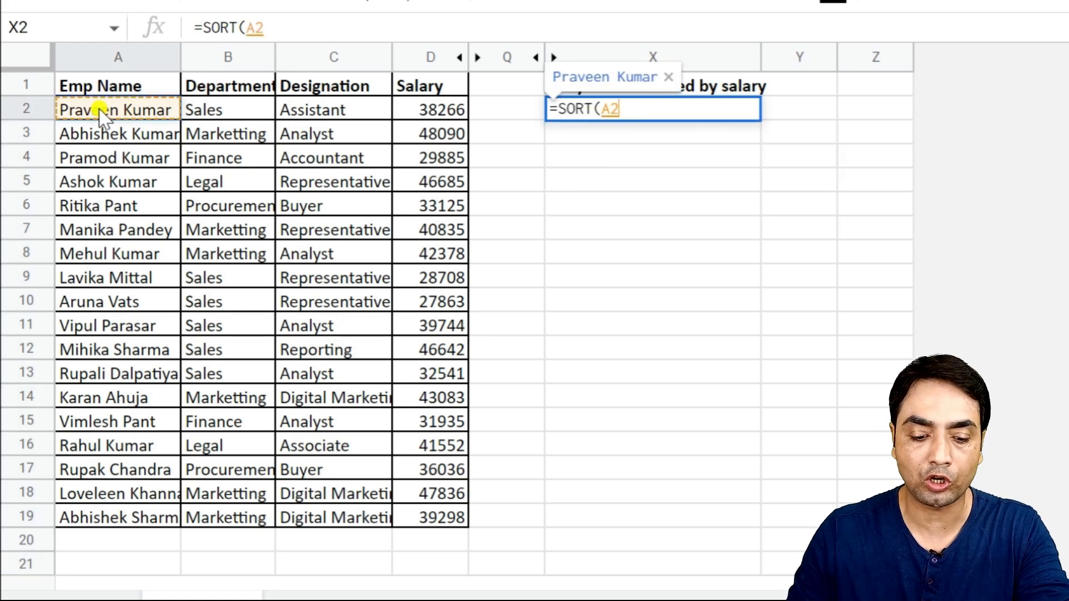
key("ctrl+shift+Down")
key("shift+Down")
key("shift+Down")
key("shift+Down")
key("shift+Down")
key("shift+Down")
key("shift+Down")
key("shift+Down")
key("shift+Down")
key("shift+Down")
key("shift+Down")
key("shift+Down")
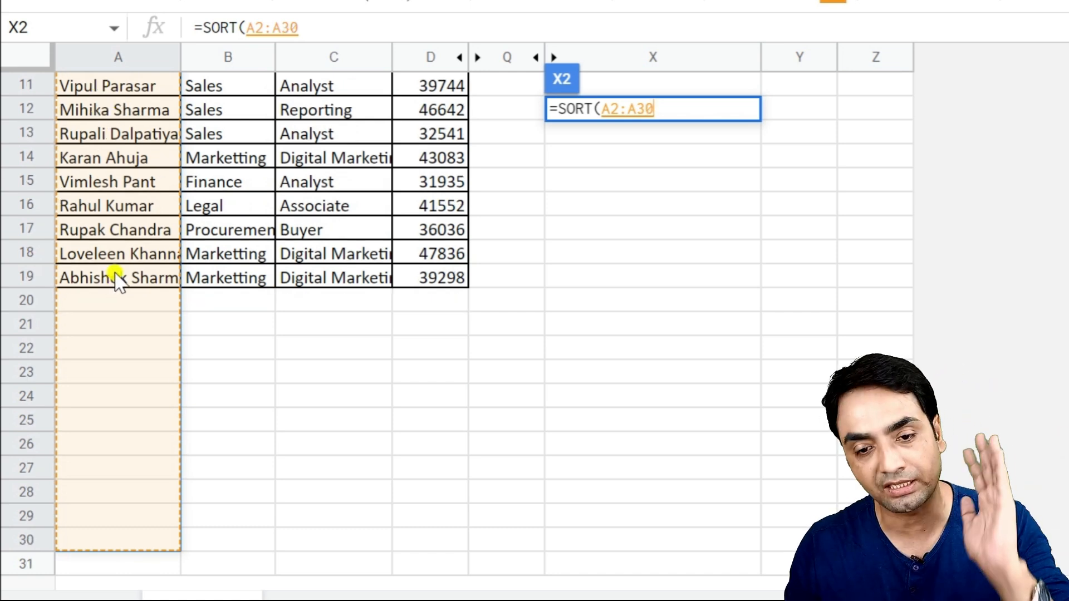
type(",")
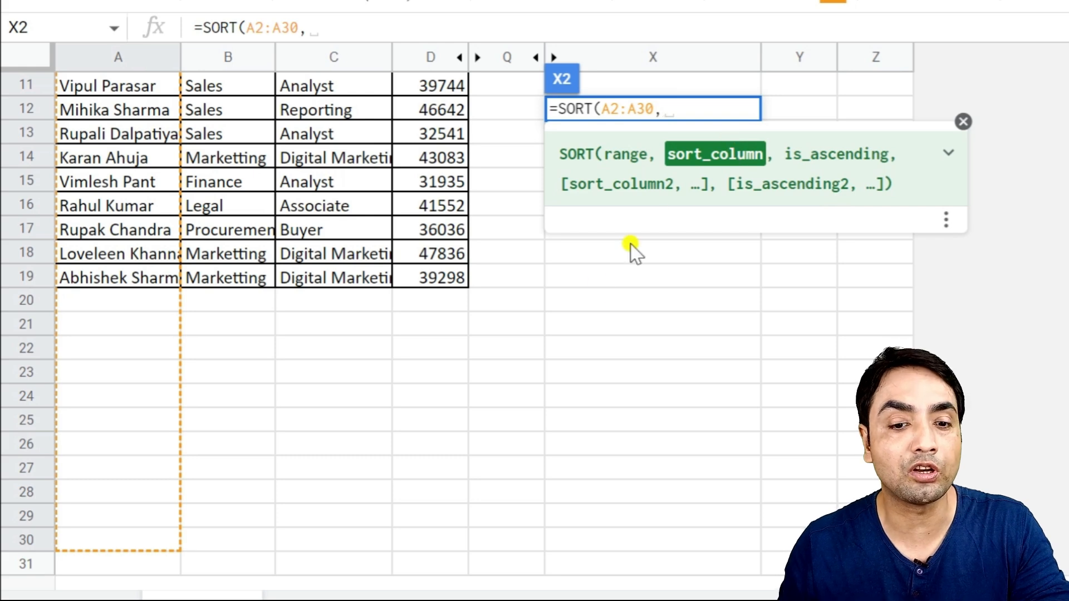
- Set the sort column of the X2 SORT formula to the salary range D2:D30
scroll(470, 262, "up", 5)
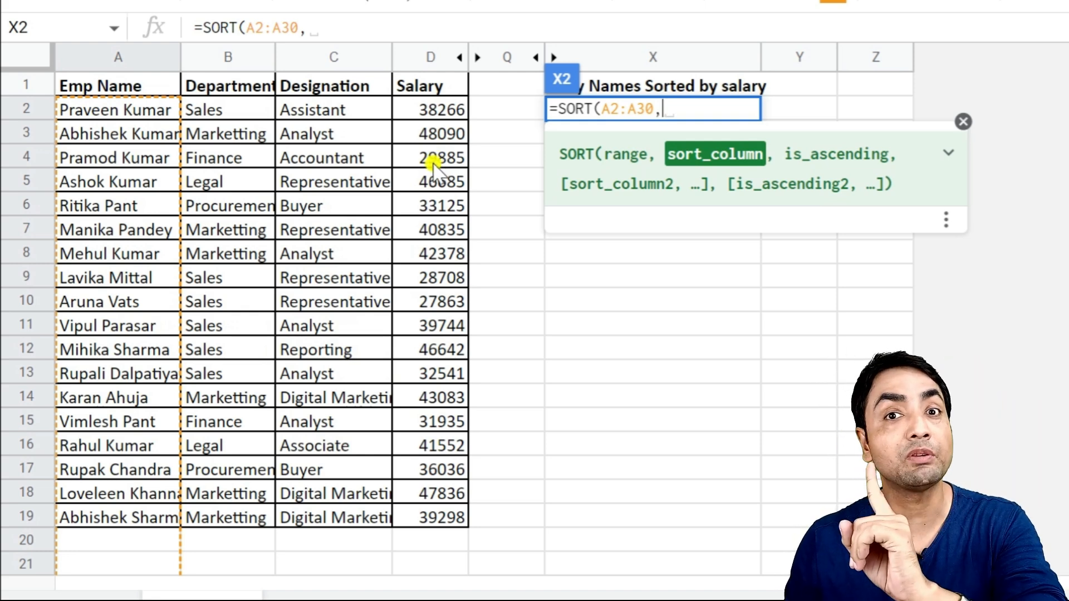
left_click(430, 110)
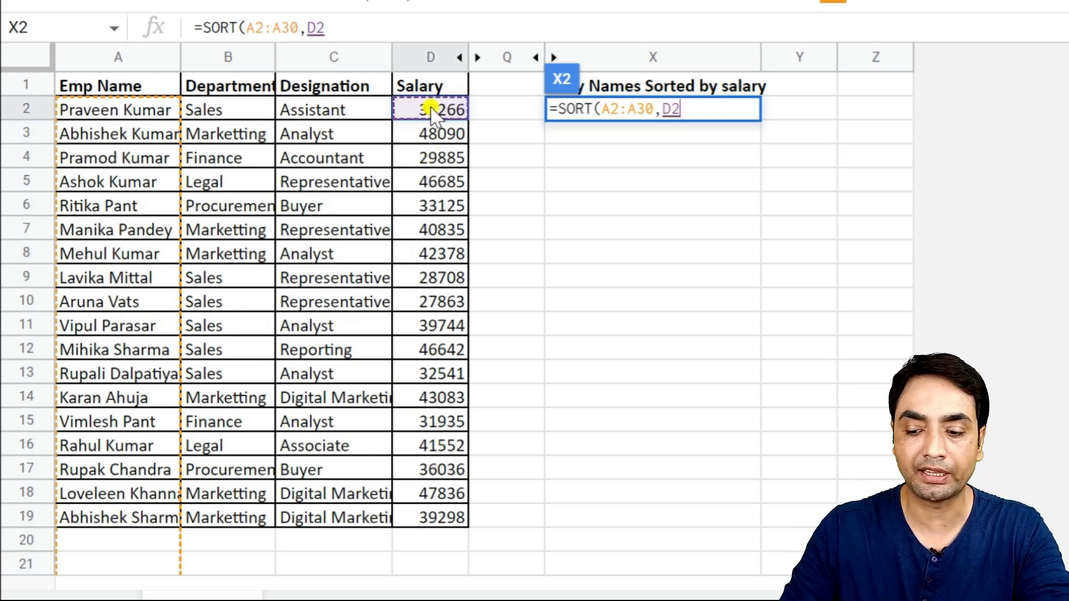
key("shift+Down")
key("shift+Down")
key("shift+Down")
key("shift+Down")
key("shift+Down")
key("shift+Down")
key("shift+Down")
key("shift+Down")
key("shift+Down")
key("shift+Down")
key("shift+Down")
key("shift+Down")
key("shift+Down")
key("shift+Down")
key("shift+Down")
key("shift+Down")
key("shift+Down")
key("shift+Down")
key("shift+Down")
key("shift+Down")
key("shift+Down")
key("shift+Down")
key("shift+Down")
key("shift+Down")
key("shift+Down")
key("shift+Down")
key("shift+Down")
key("shift+Down")
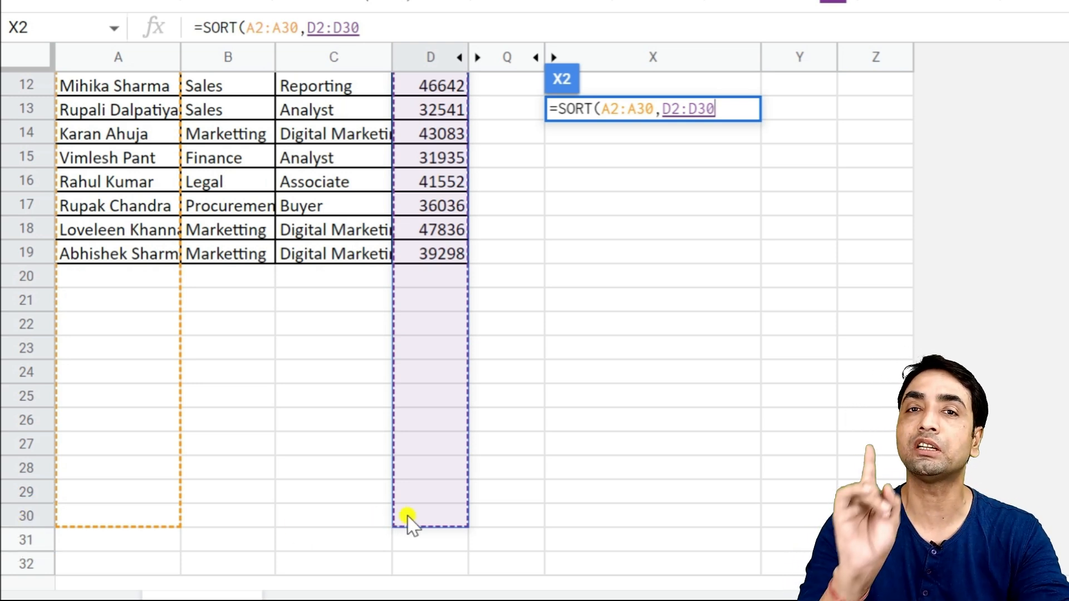
key("shift+Up")
key("shift+Up")
key("shift+Up")
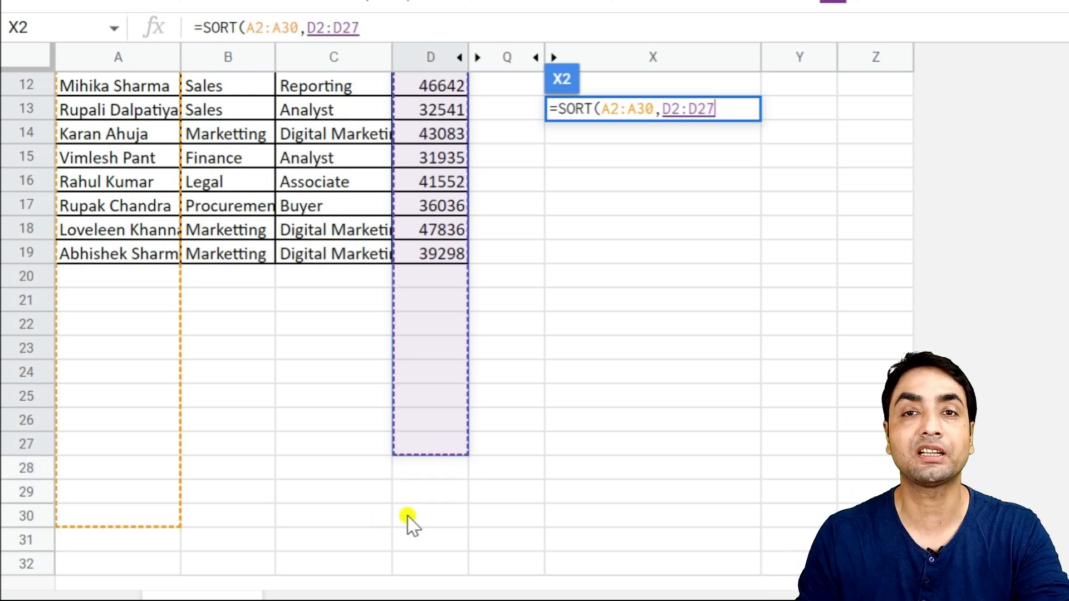
key("shift+Down")
key("shift+Down")
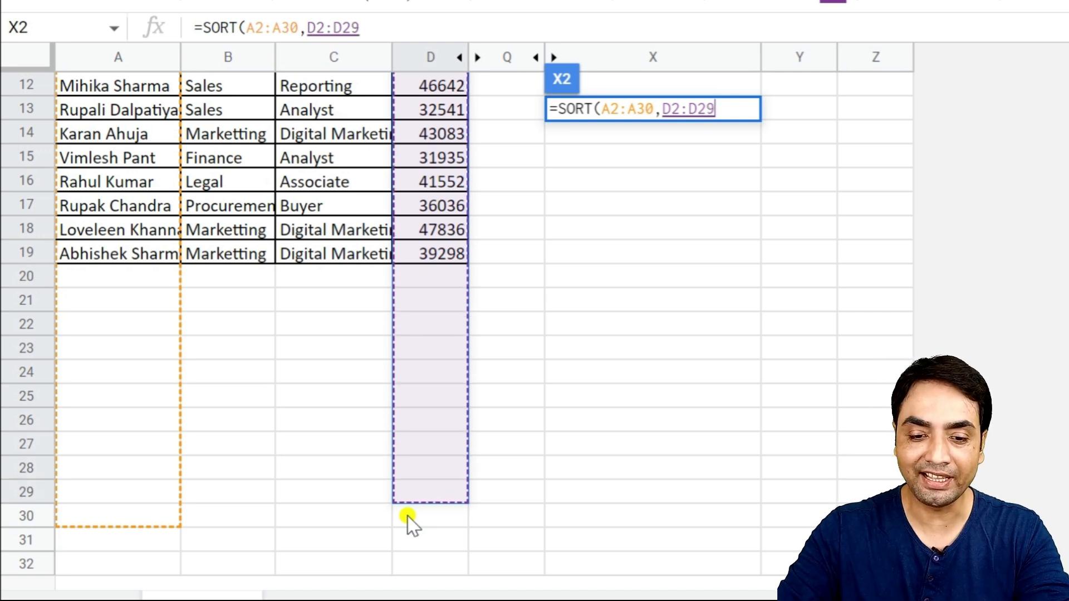
key("shift+Down")
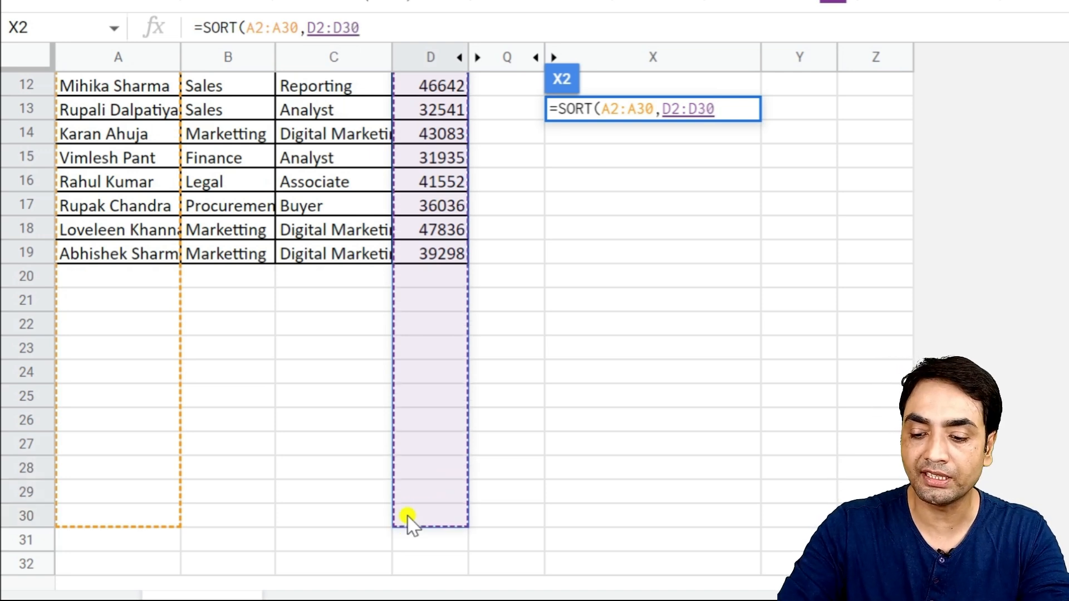
- Complete the SORT formula with FALSE for descending order, giving =SORT(A2:A30,D2:D30,FALSE)
type(", ")
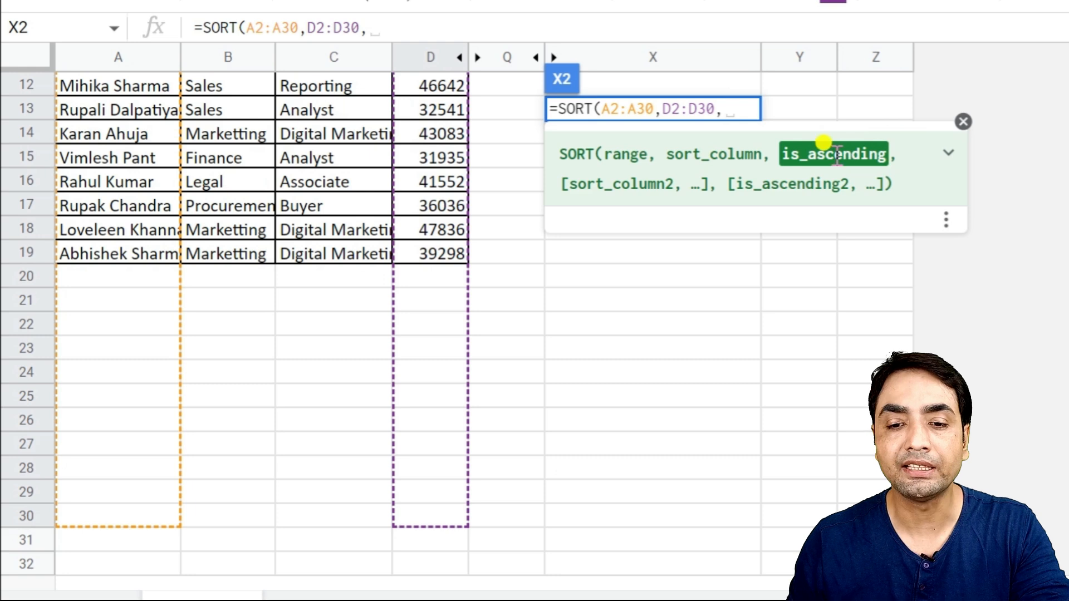
type("FA")
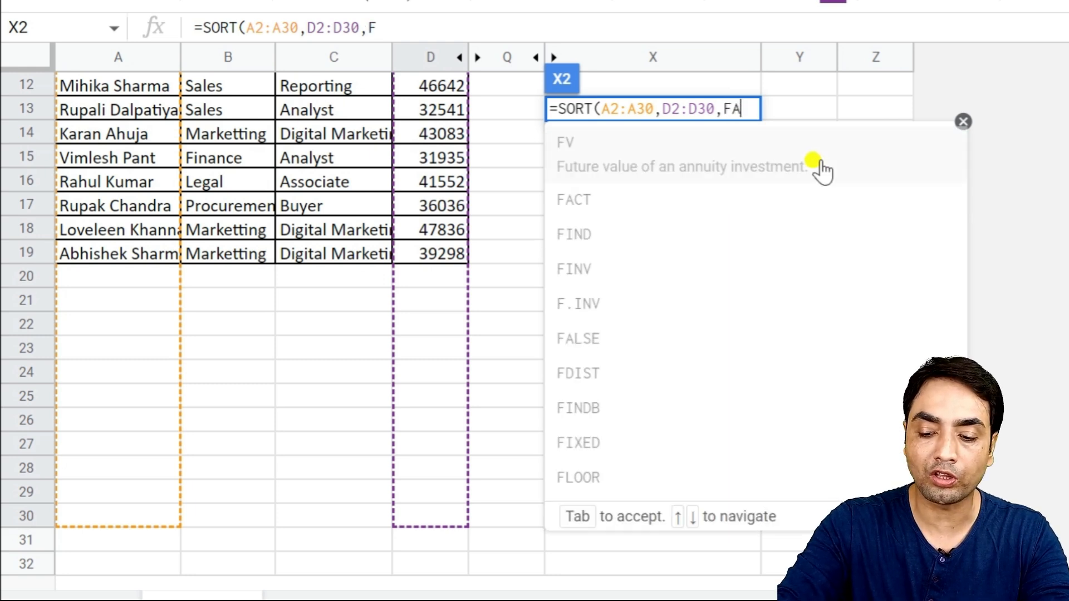
type("LSE")
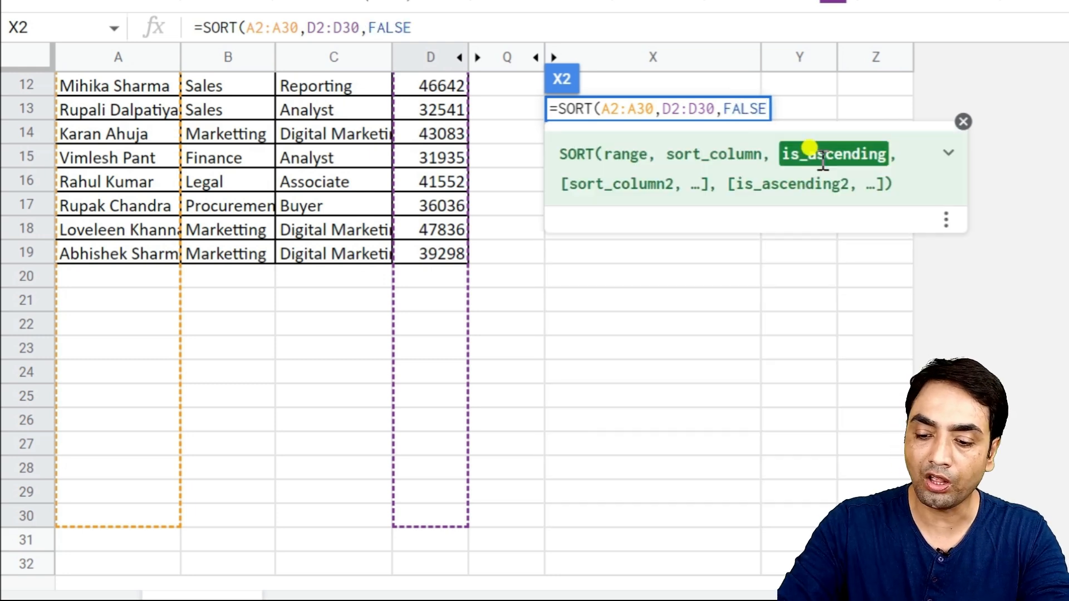
type(")")
key("Return")
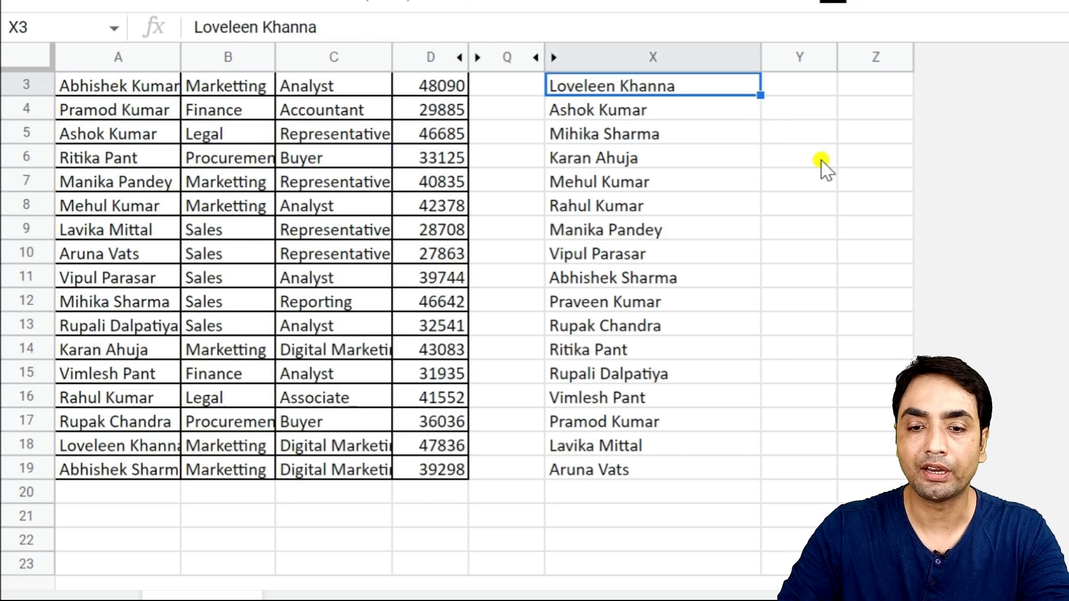
key("Up")
key("Up")
key("Down")
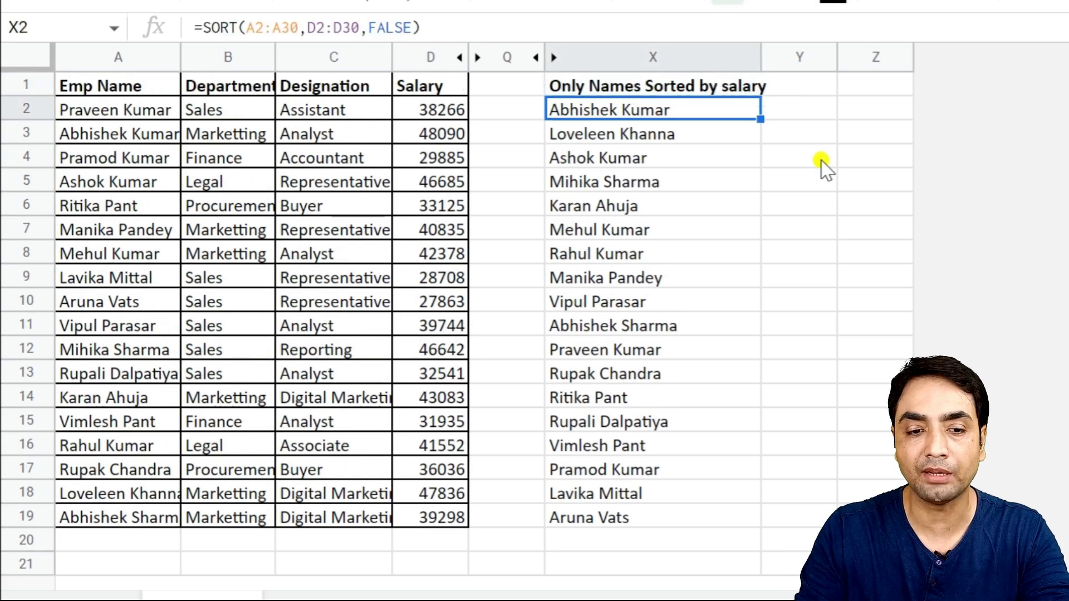